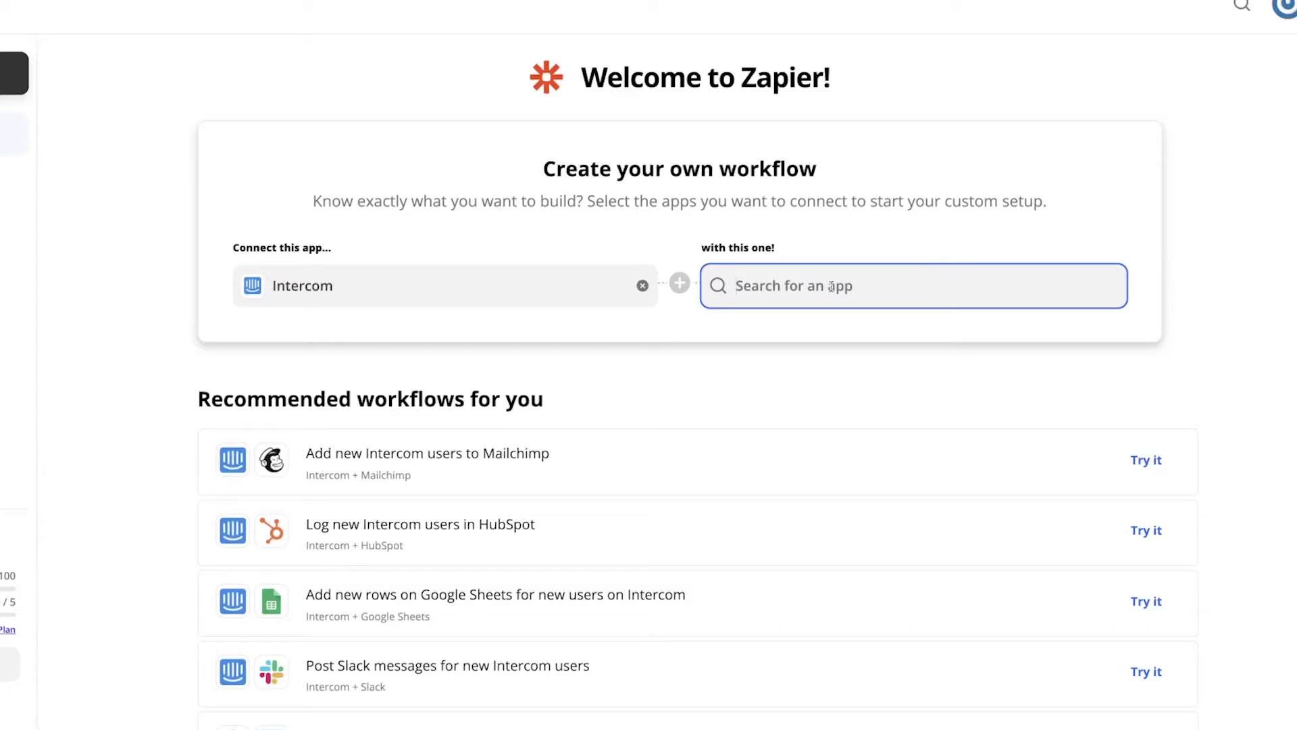
# Set up a workflow connecting Intercom with Axonaut, using the New Lead trigger and the Create Company and Employee action, and try it.
pyautogui.write('axonaut')
pyautogui.click(799, 339)
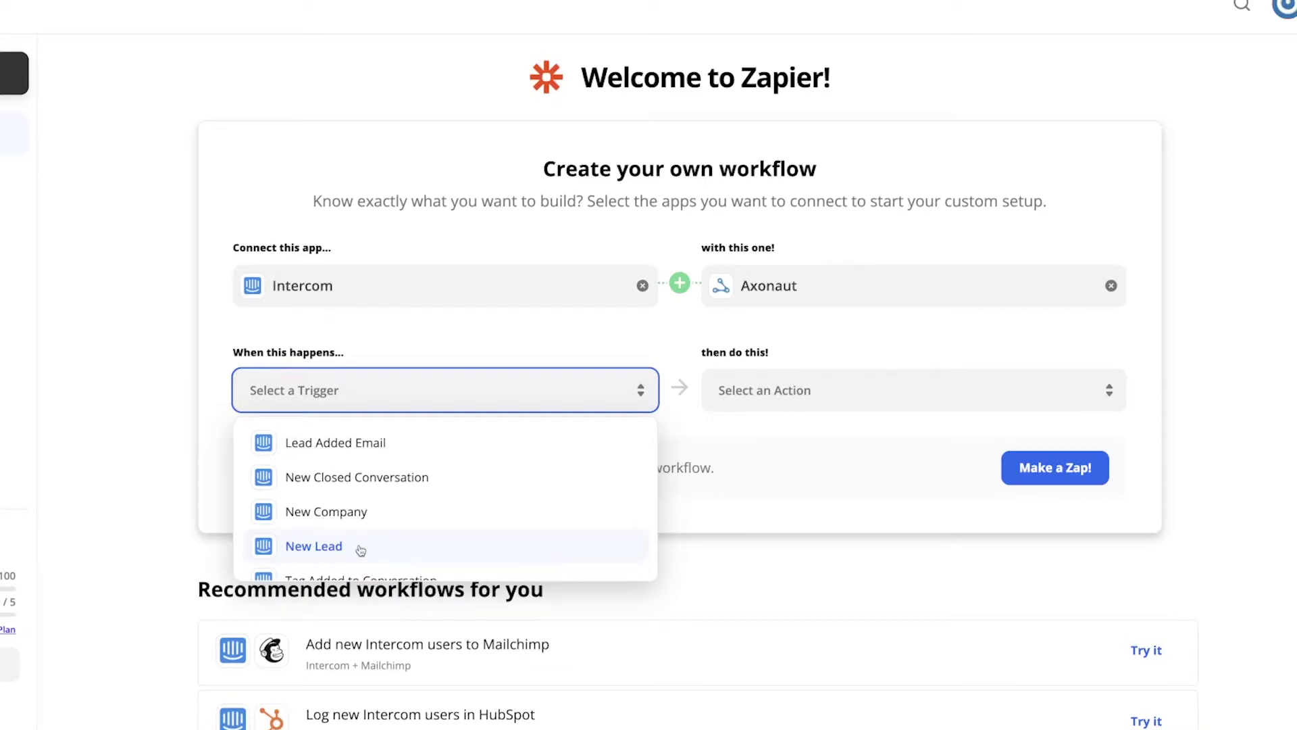
pyautogui.click(361, 550)
pyautogui.click(856, 386)
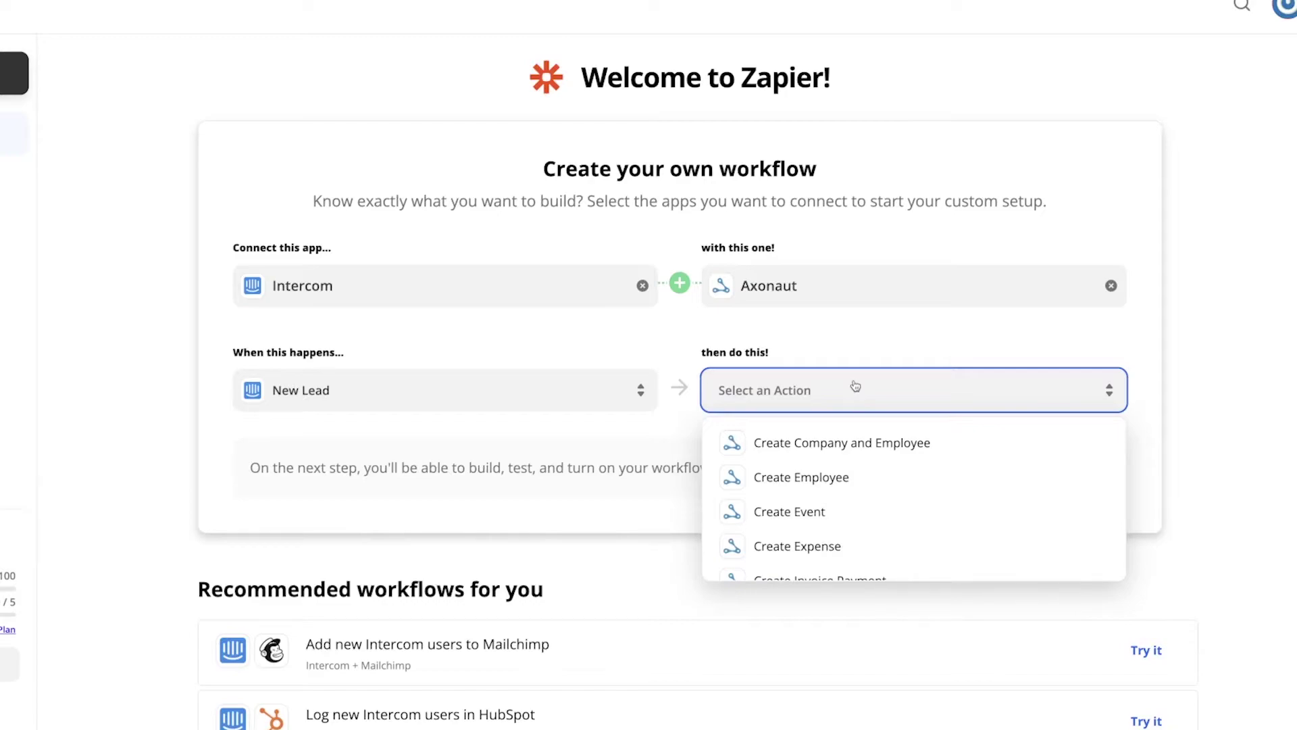
pyautogui.click(868, 460)
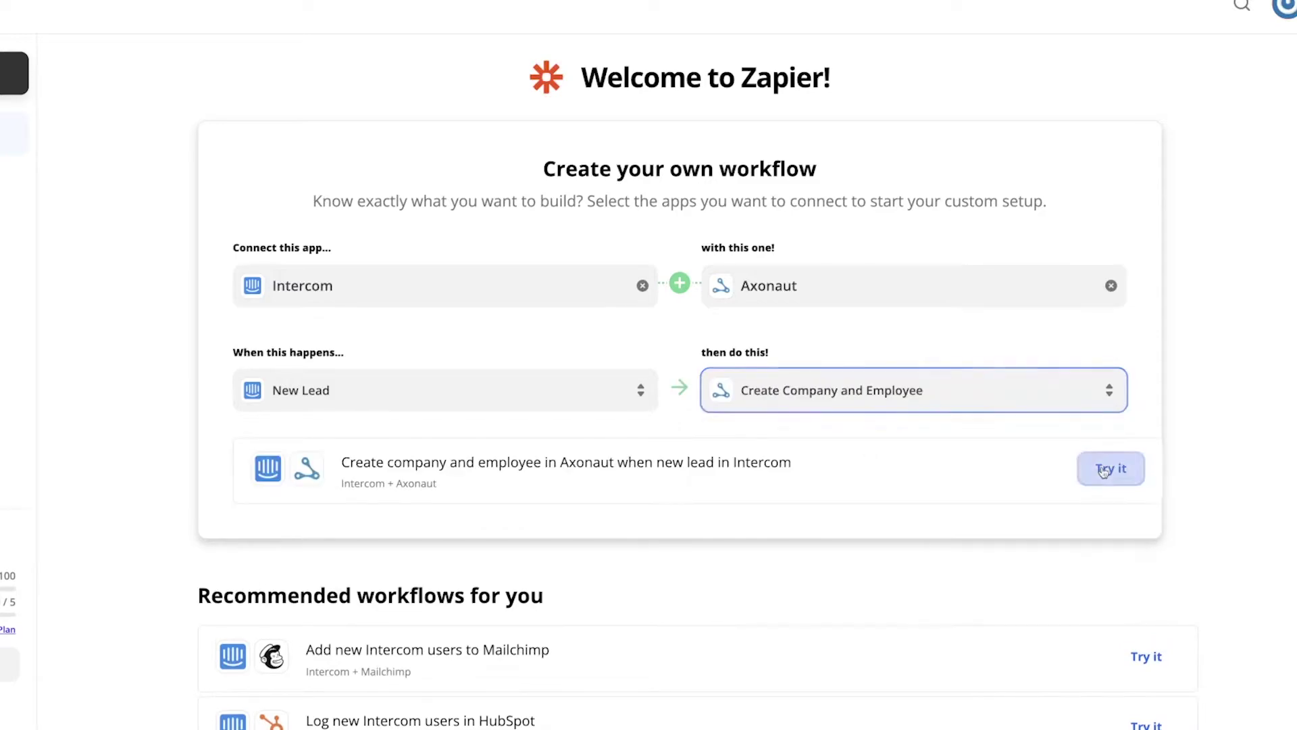
pyautogui.click(1106, 471)
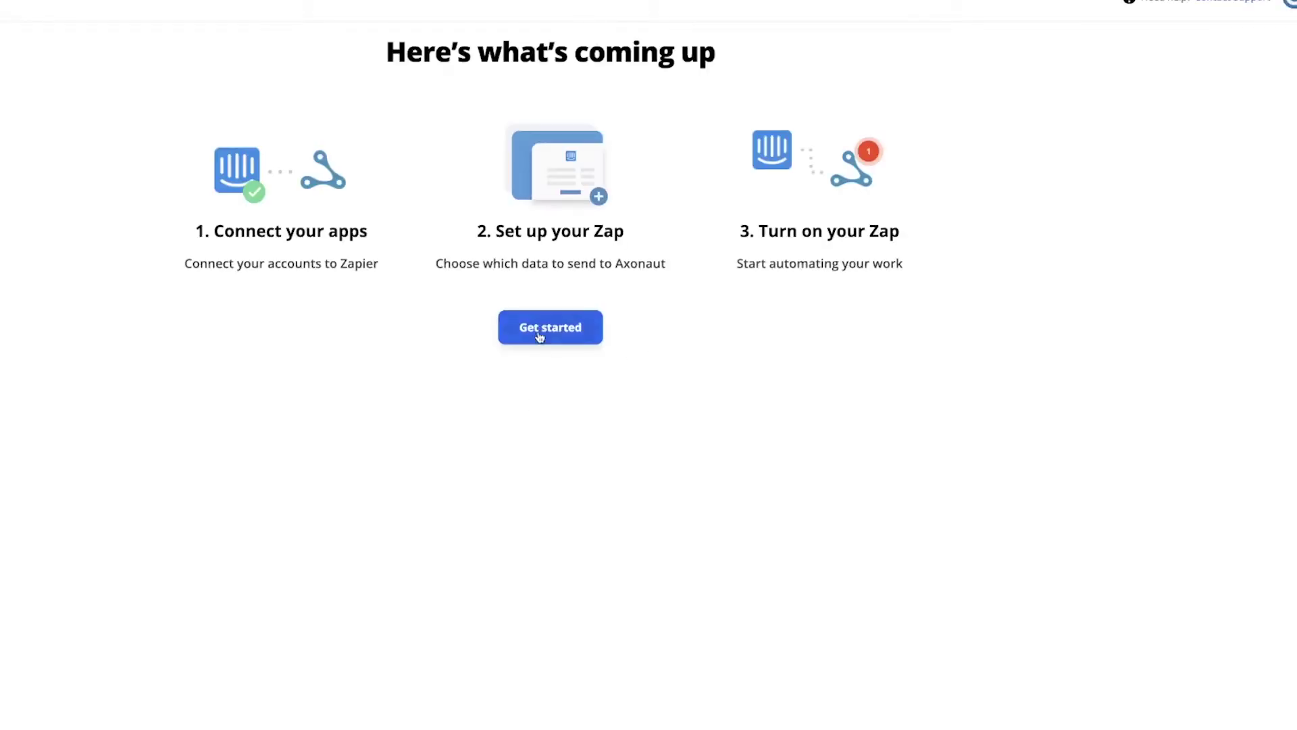
# Start the Zap setup, keeping the existing Intercom account and choosing the Axonaut #2 account.
pyautogui.click(540, 335)
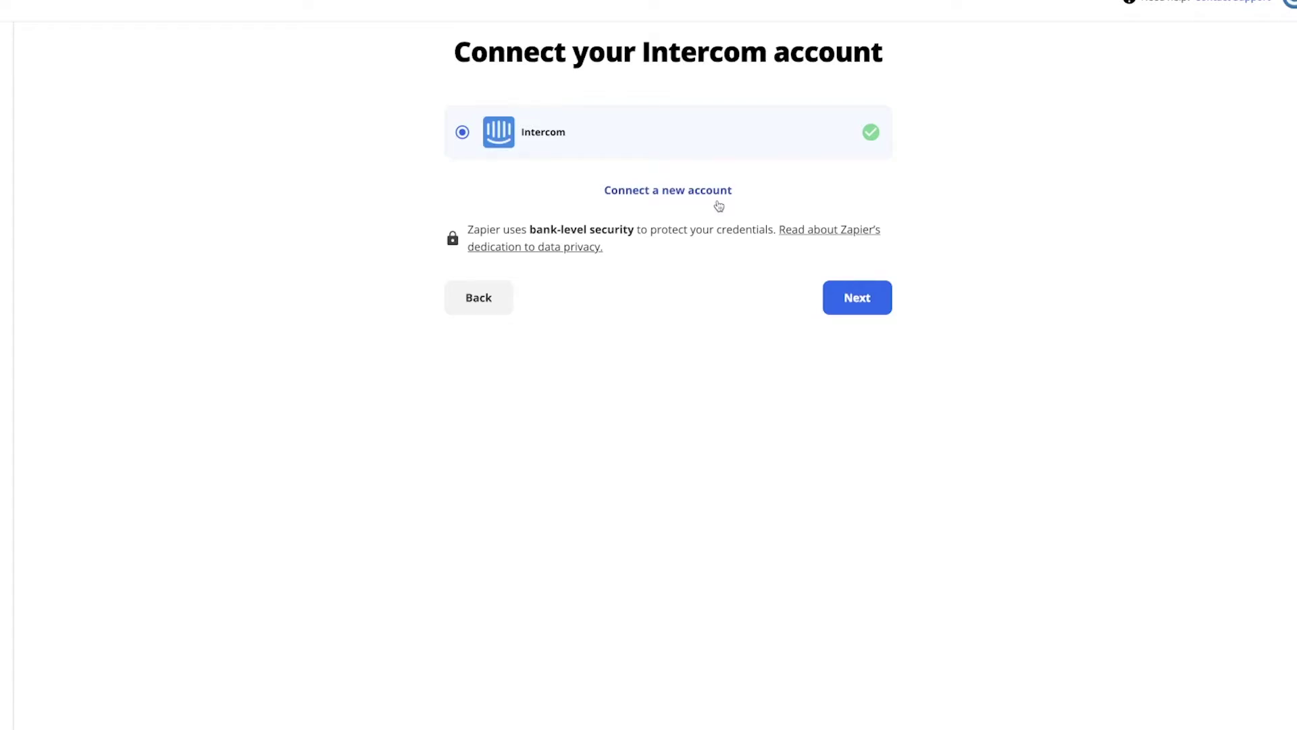
pyautogui.click(840, 304)
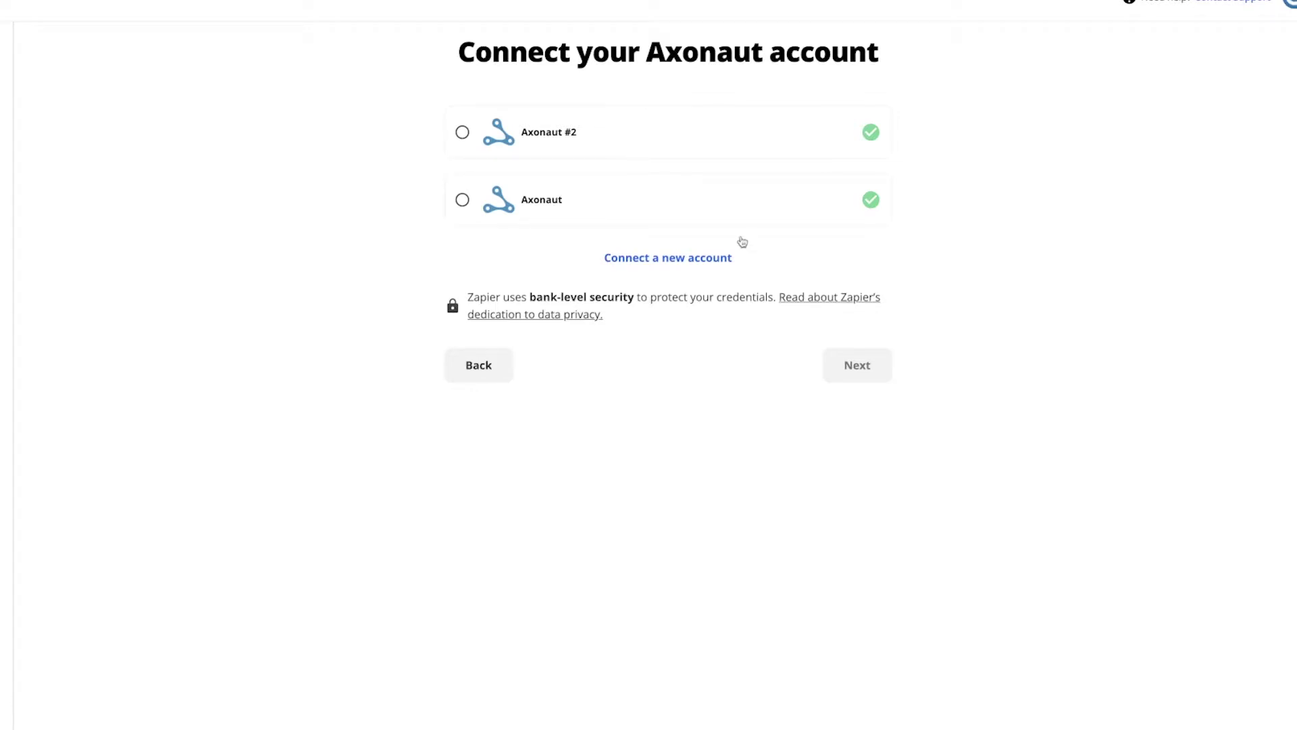
pyautogui.click(626, 140)
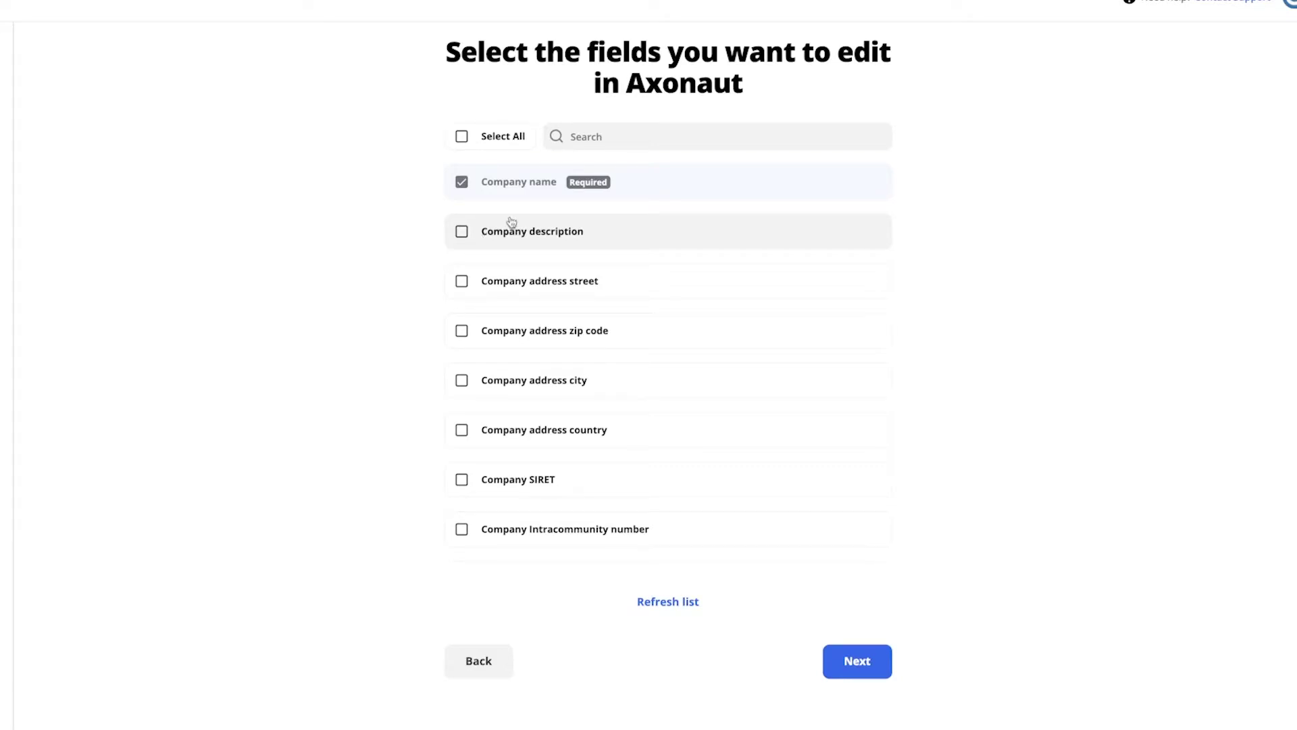
# Select Company description, Employee firstname, Employee lastname and Employee phone number as additional Axonaut fields to edit, and continue to the mapping.
pyautogui.click(469, 233)
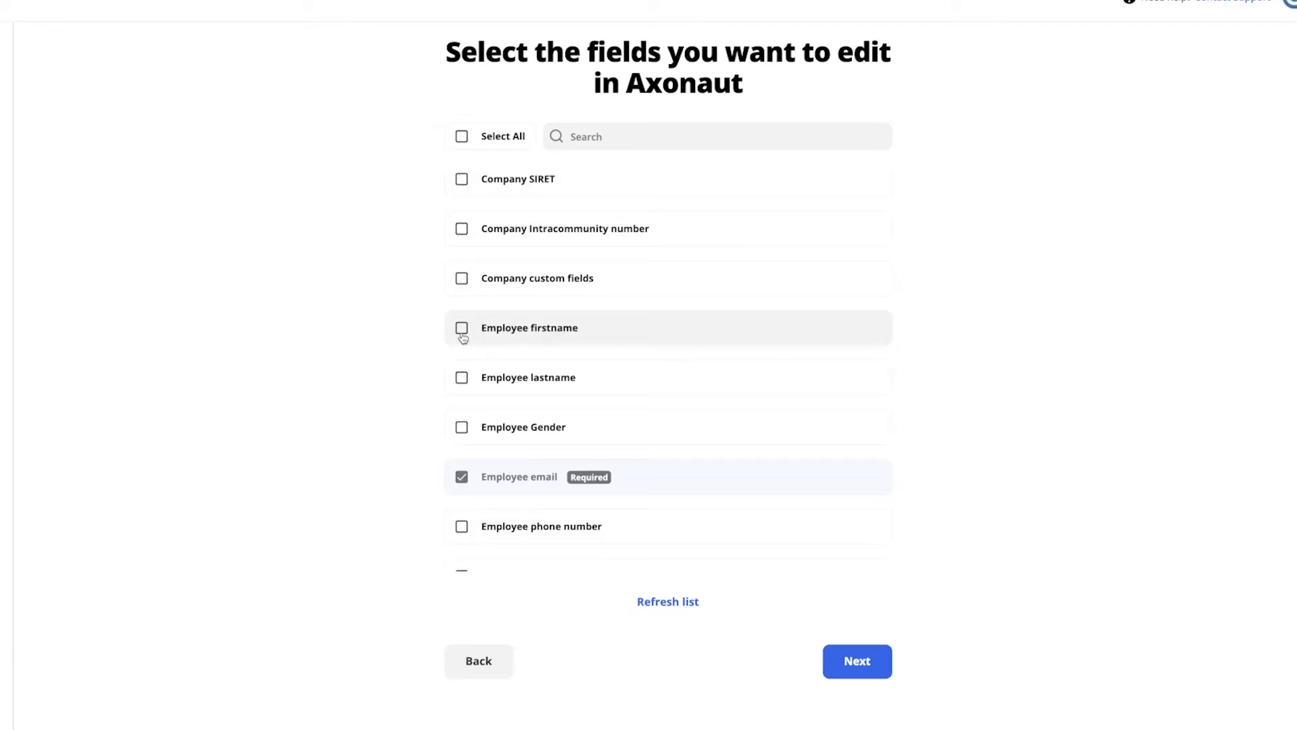
pyautogui.click(461, 328)
pyautogui.click(461, 377)
pyautogui.scroll(-2, 500, 379)
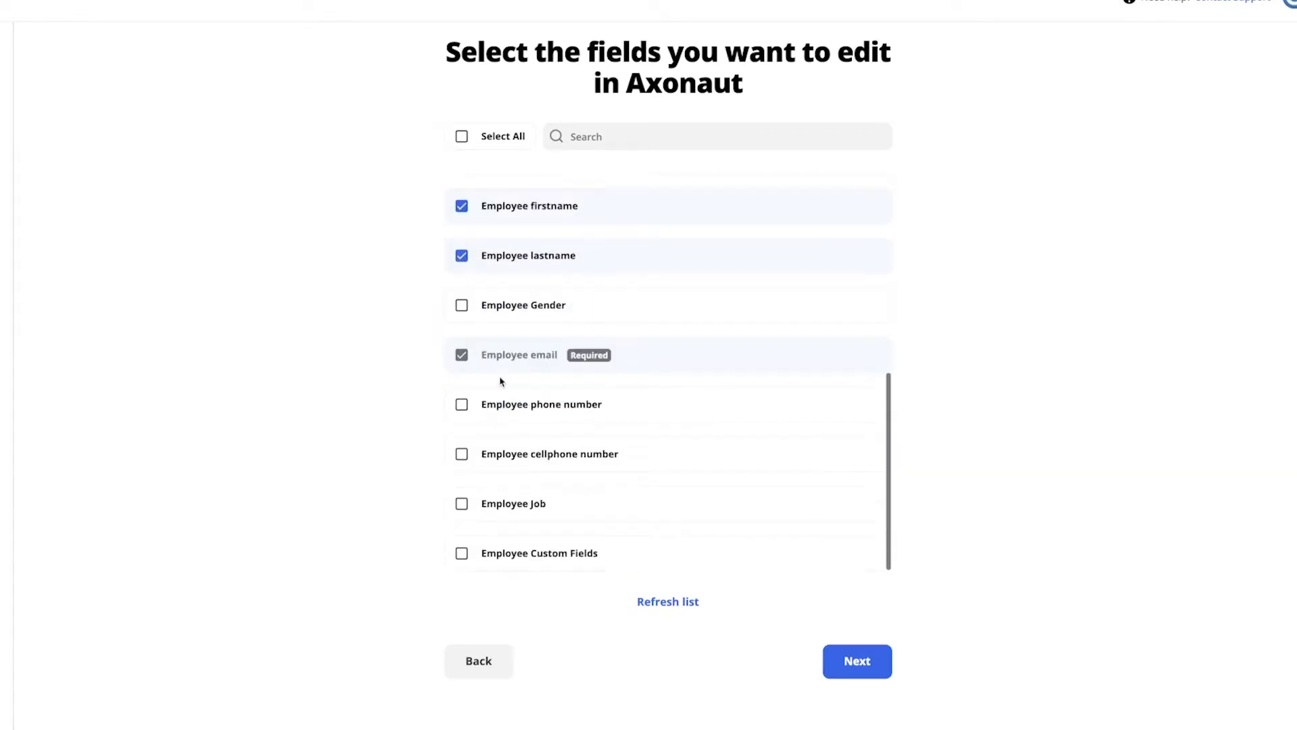
pyautogui.click(462, 404)
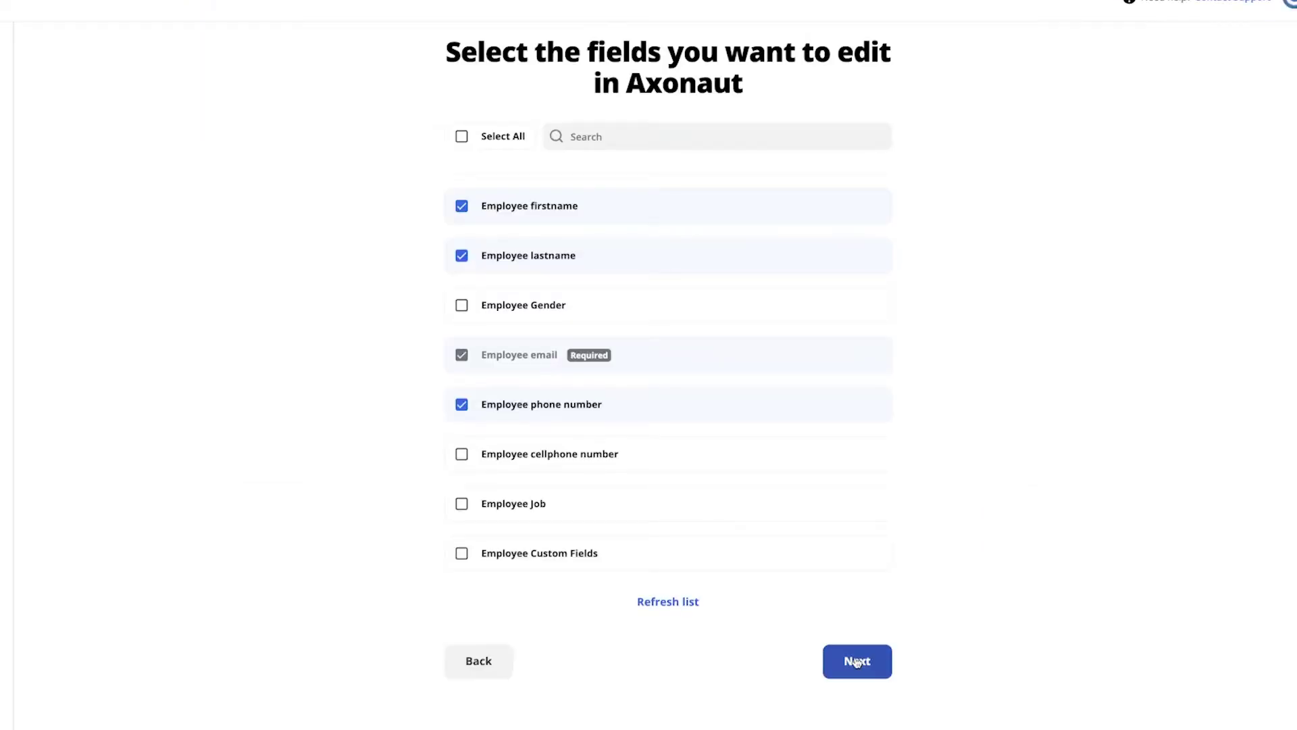
pyautogui.click(856, 662)
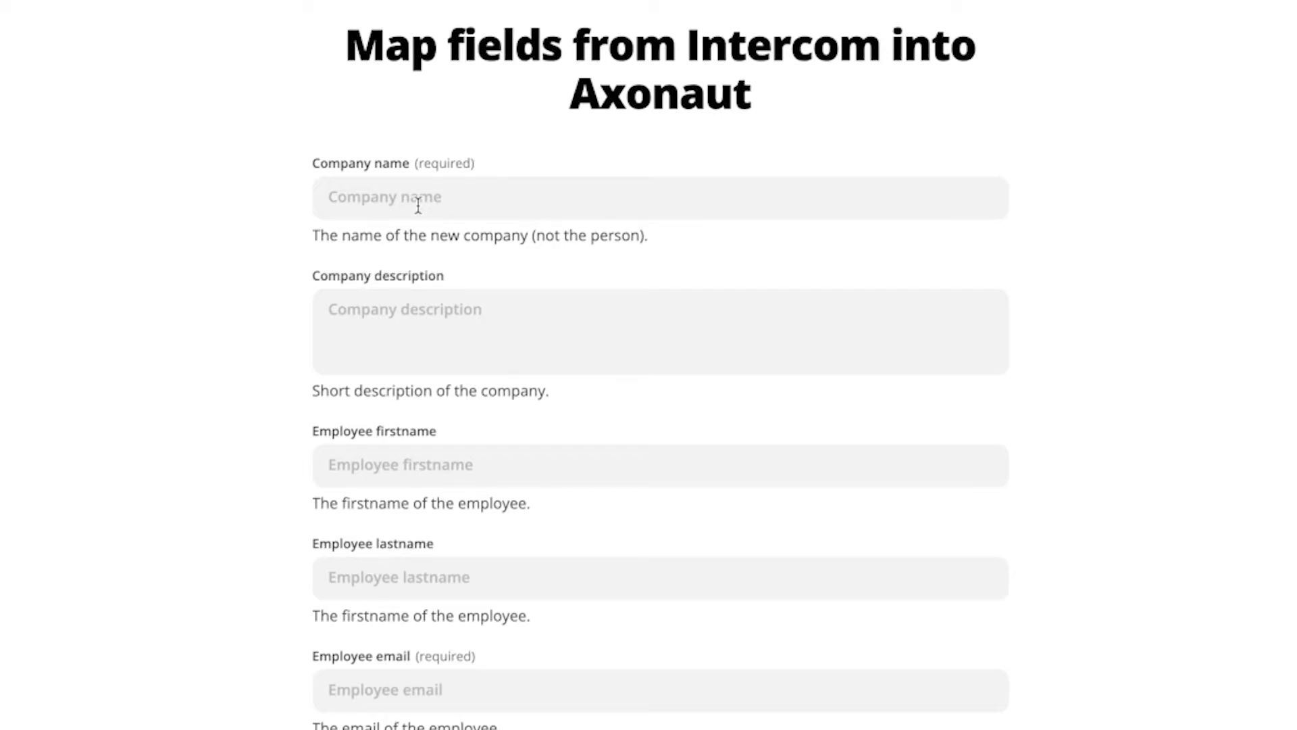
# Map Company name to Companies Companies and Company description to Utm Source followed by Utm Campaign.
pyautogui.click(418, 206)
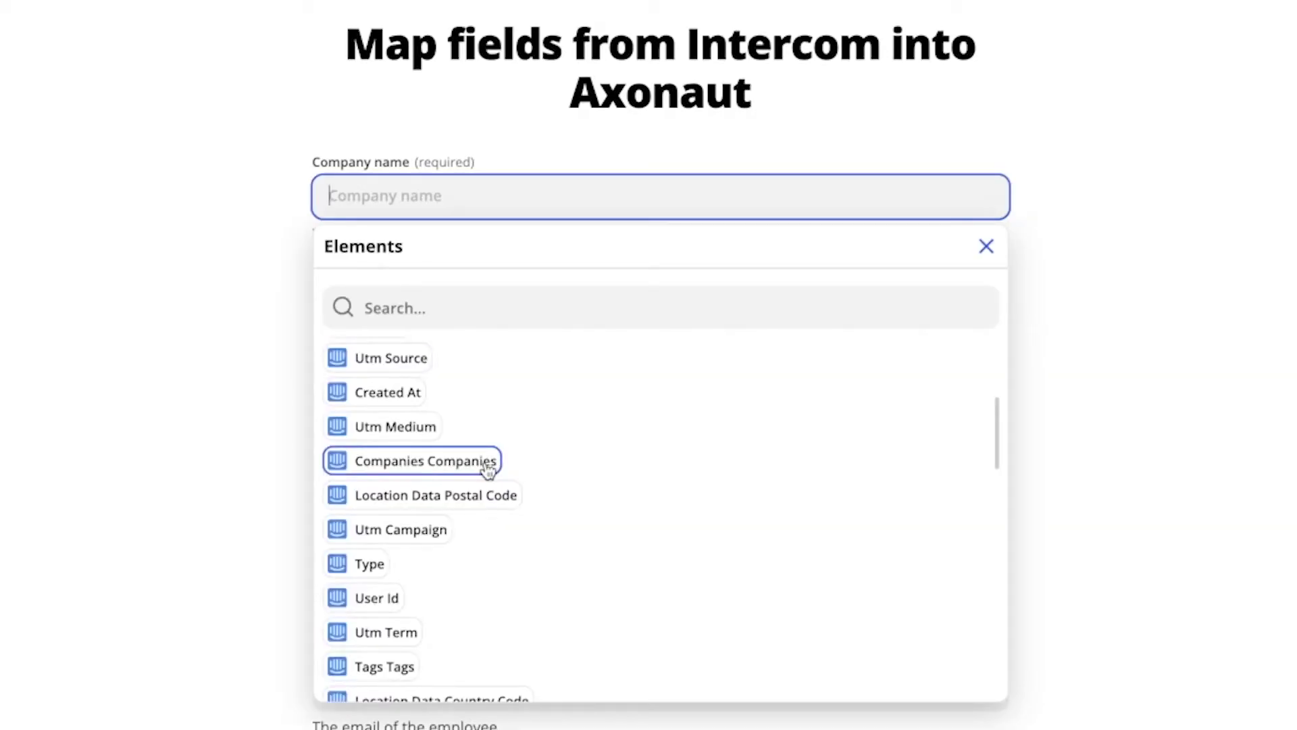
pyautogui.click(488, 463)
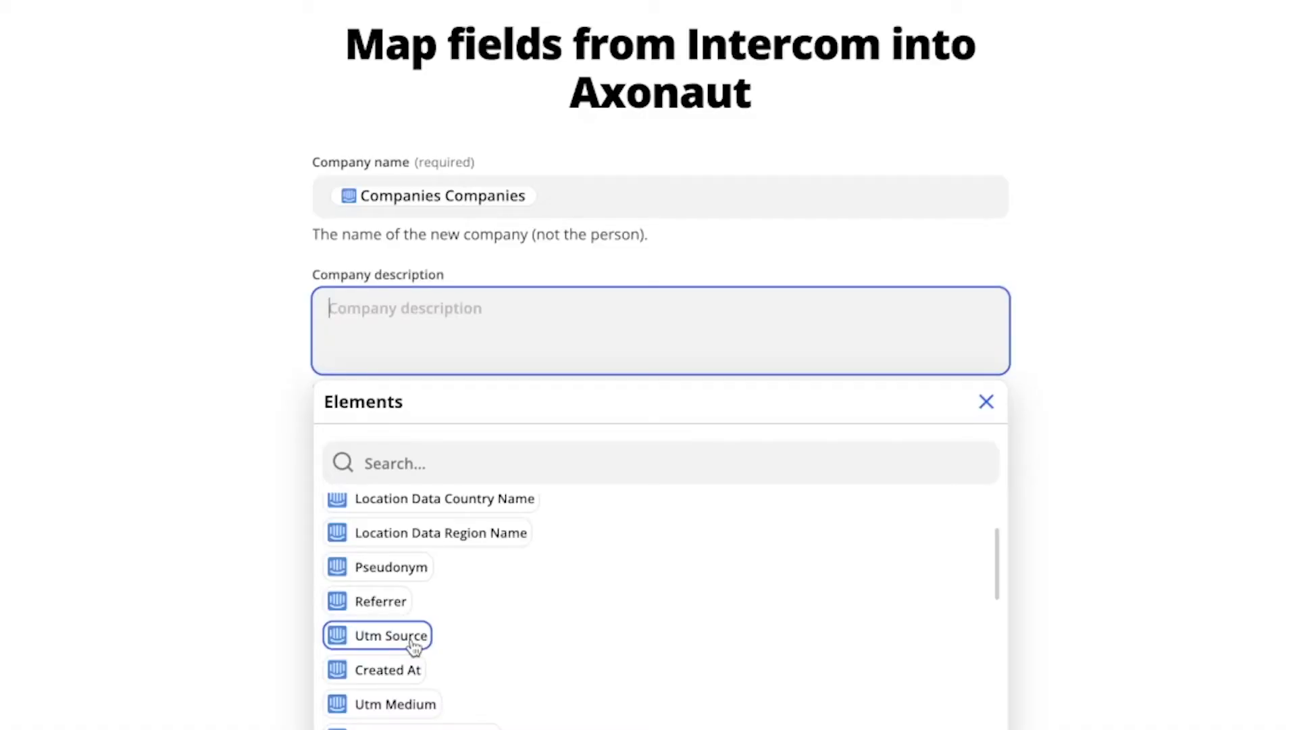
pyautogui.click(391, 636)
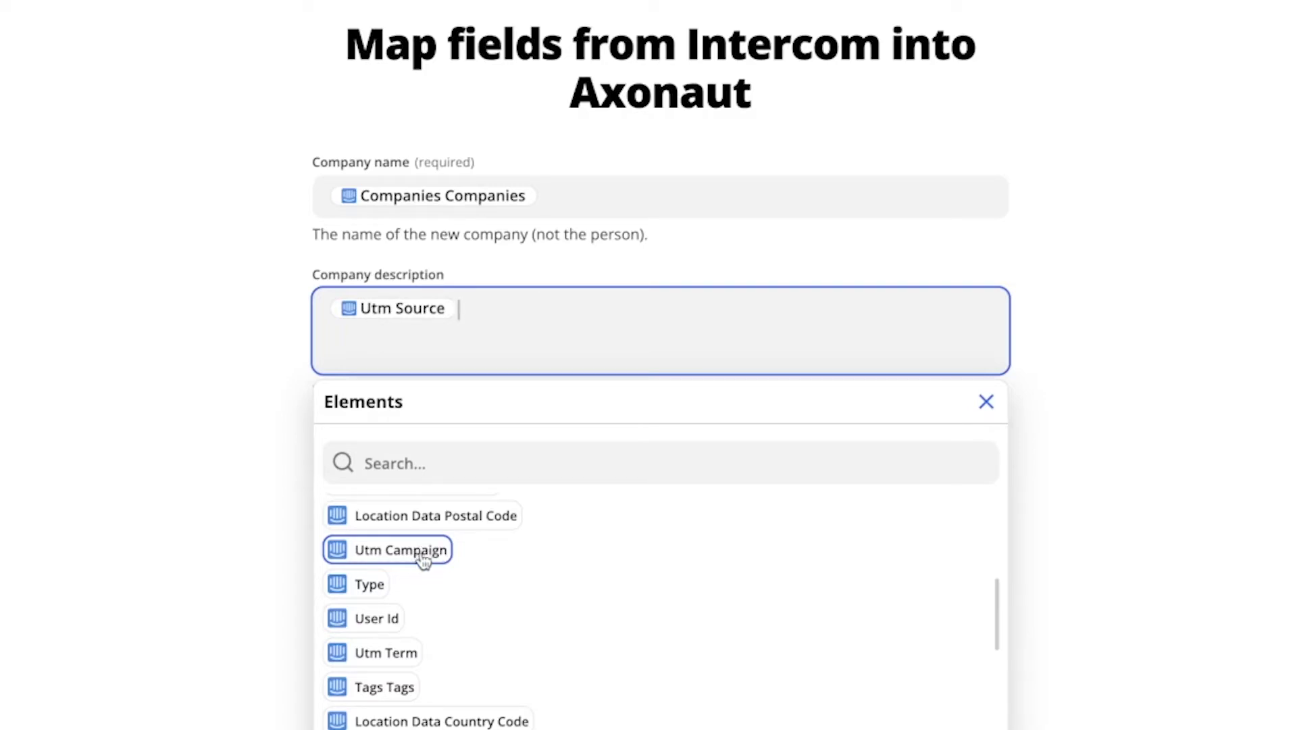
pyautogui.click(424, 558)
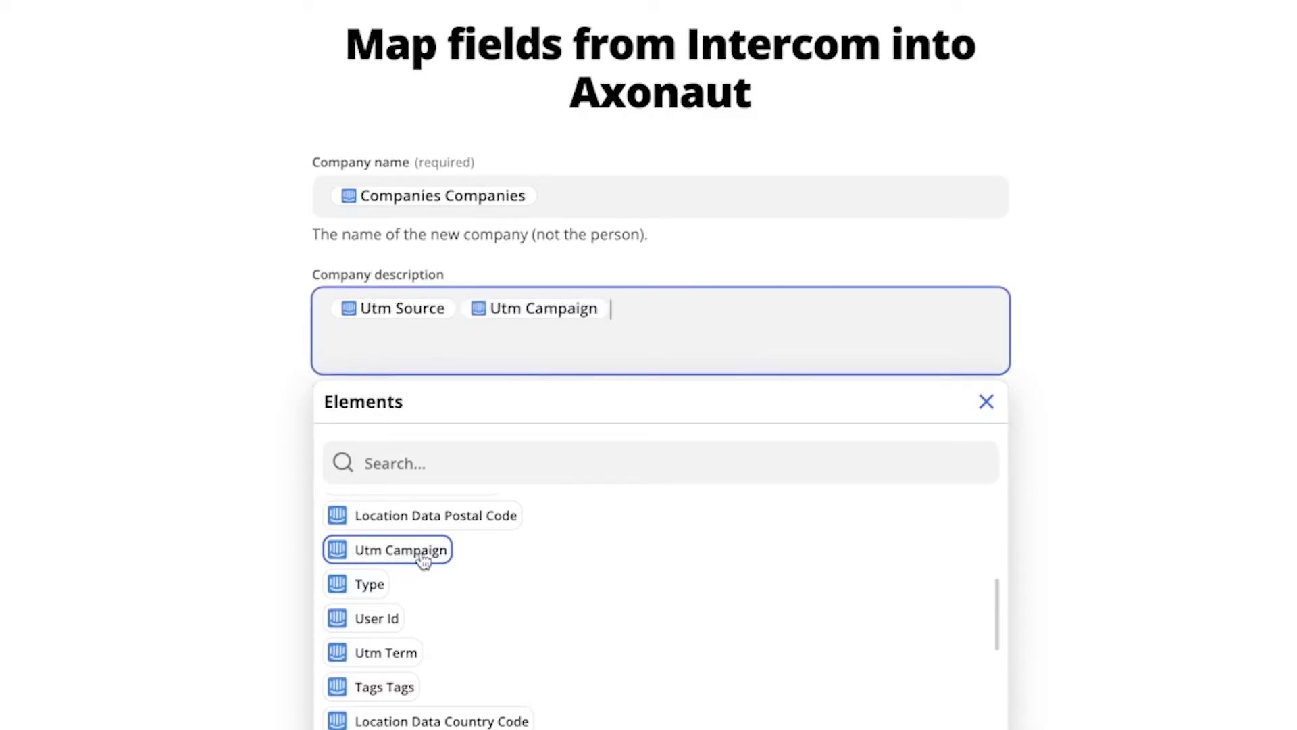
# Map the Employee firstname field to the Intercom Name element.
pyautogui.click(313, 465)
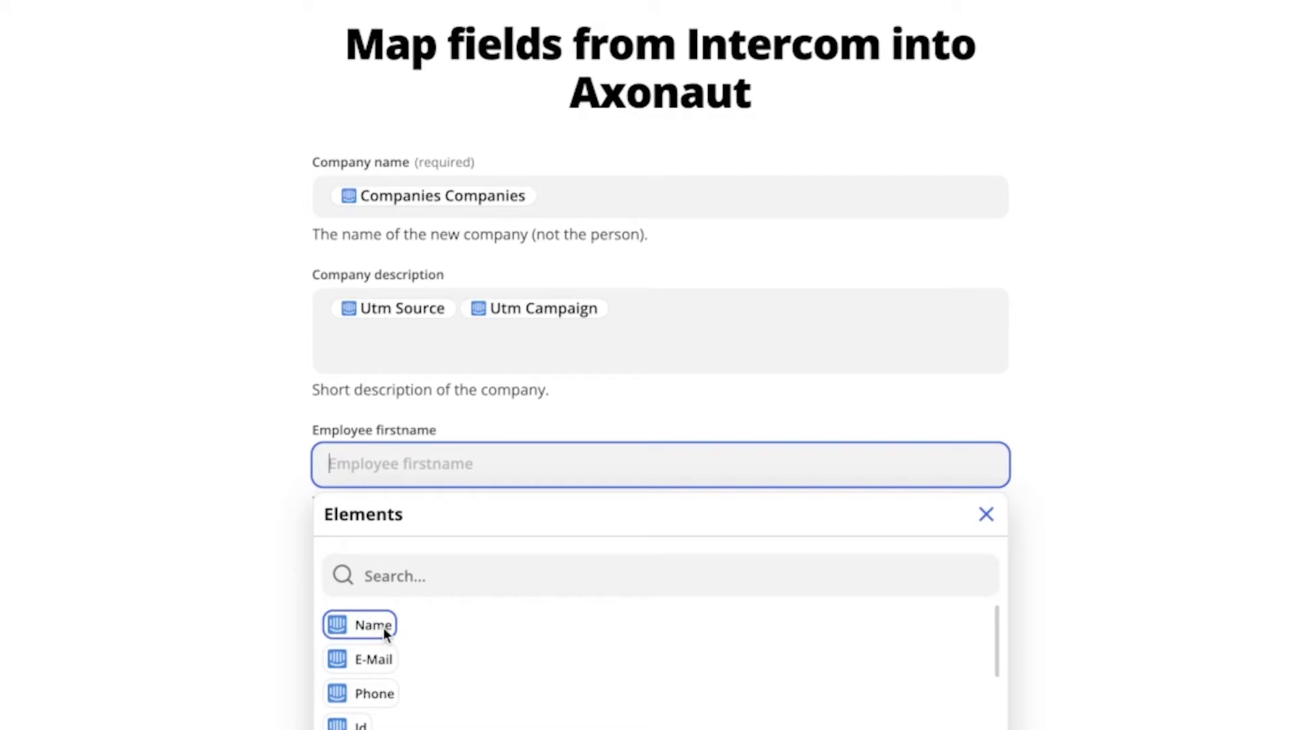
pyautogui.click(383, 627)
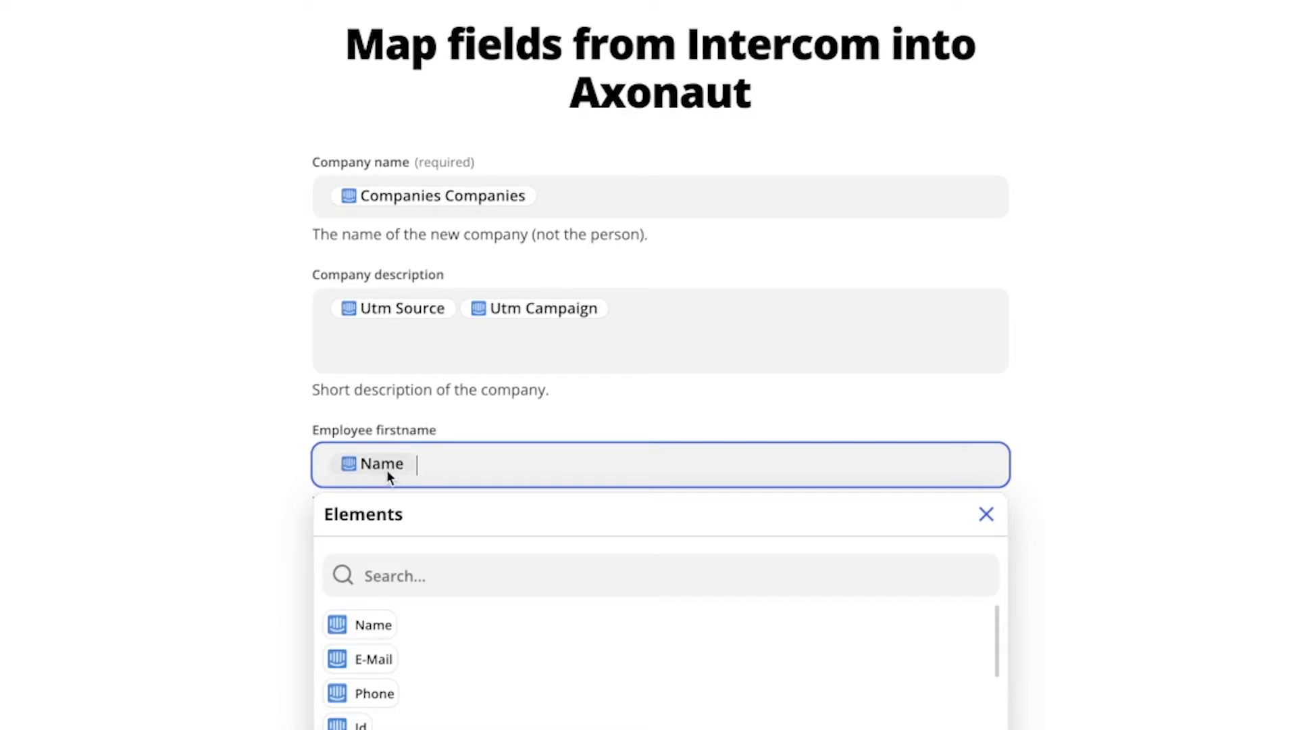
pyautogui.click(185, 547)
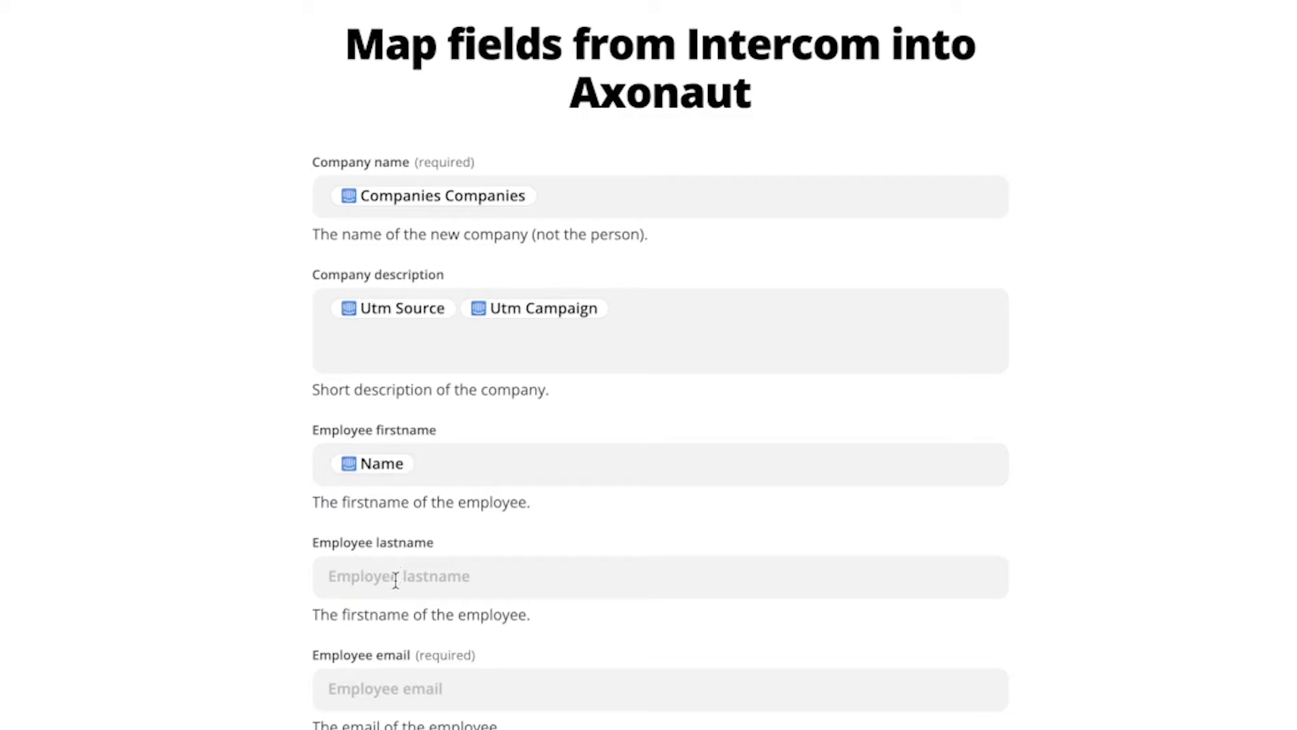
# Map Employee email to E-Mail and Employee phone number to Phone, and send the Zap's test record to Axonaut.
pyautogui.click(392, 688)
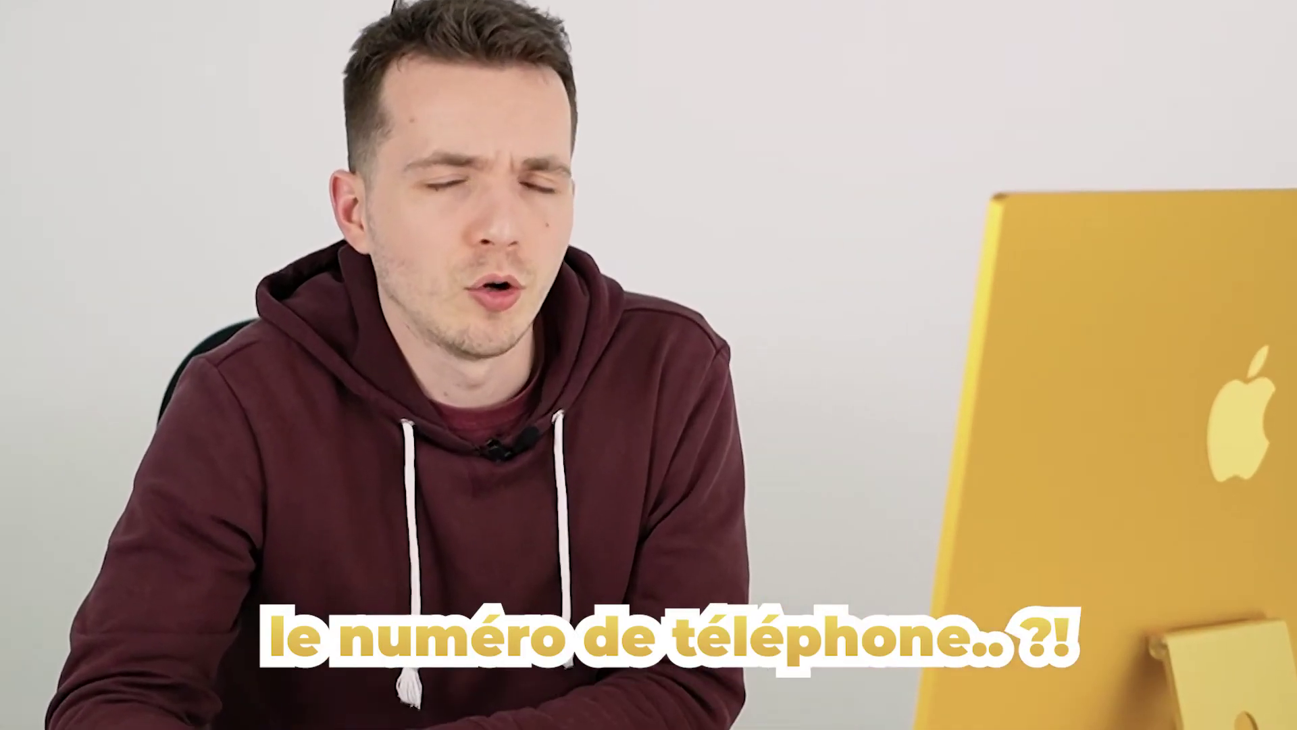
pyautogui.click(392, 430)
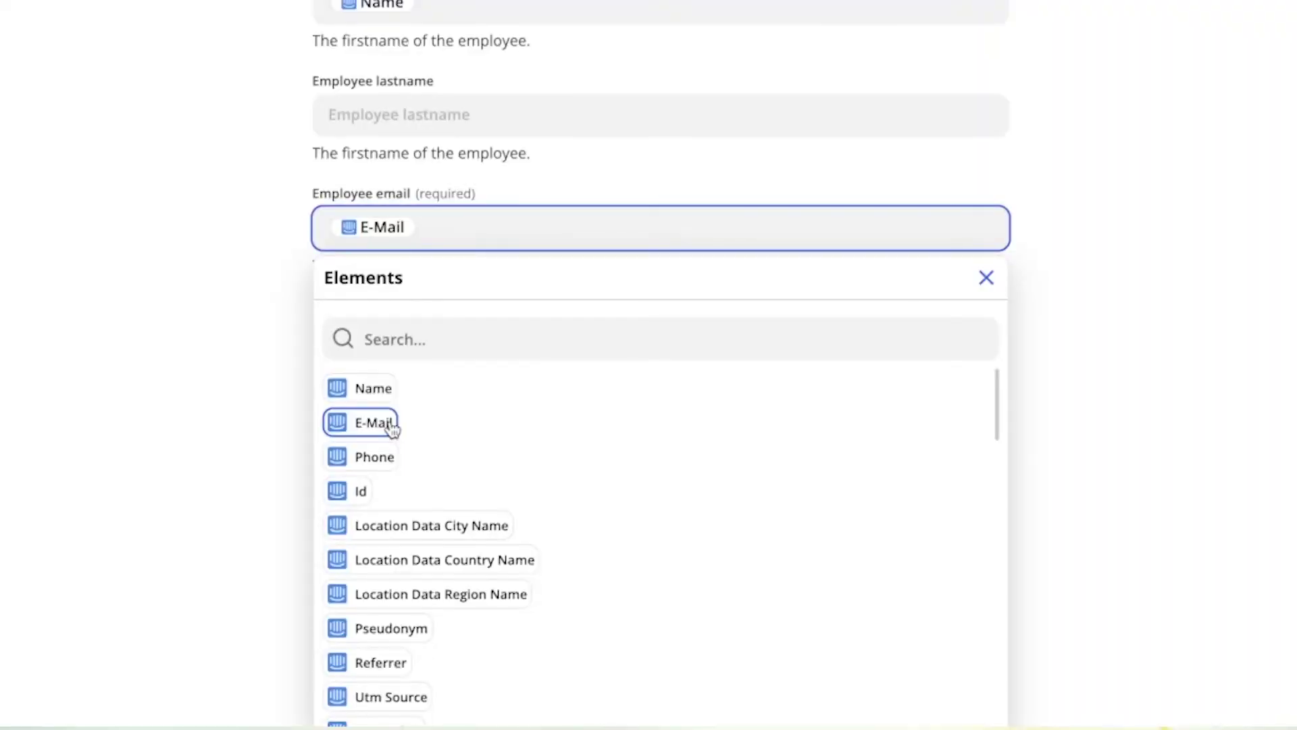
pyautogui.click(454, 340)
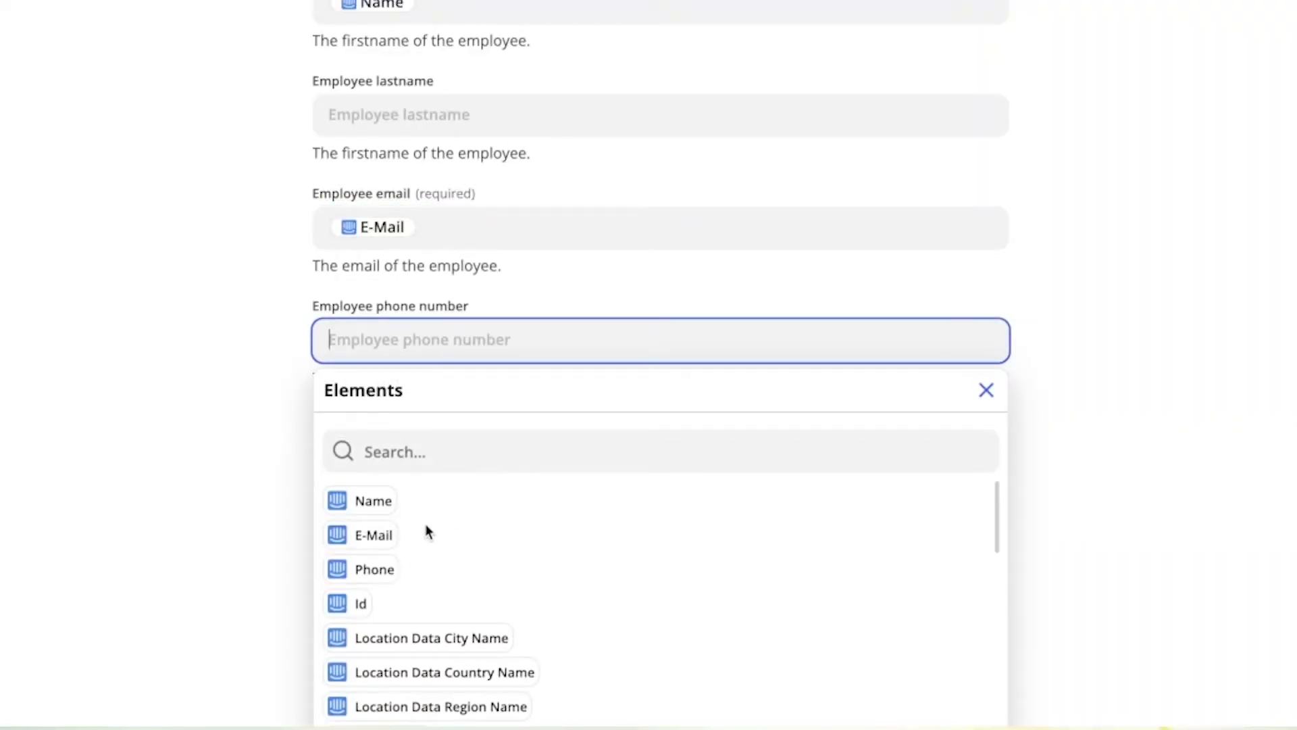
pyautogui.click(376, 570)
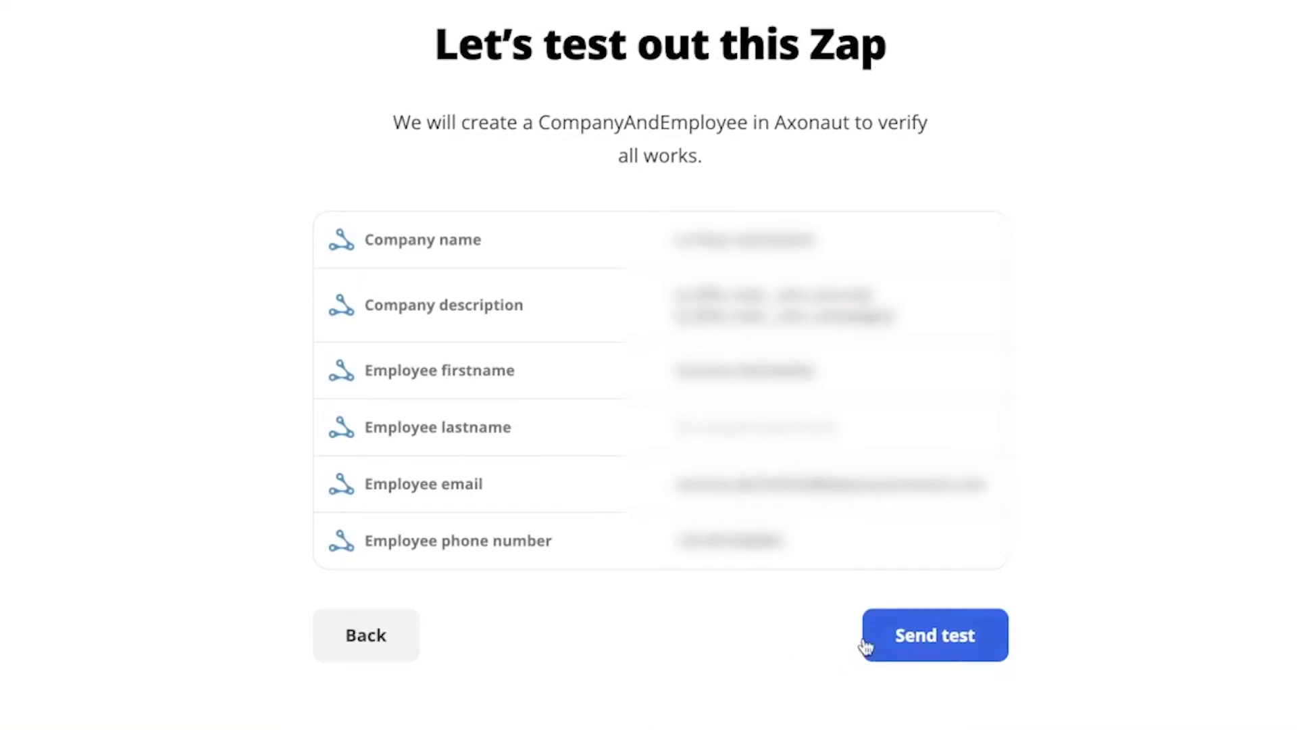
pyautogui.click(905, 647)
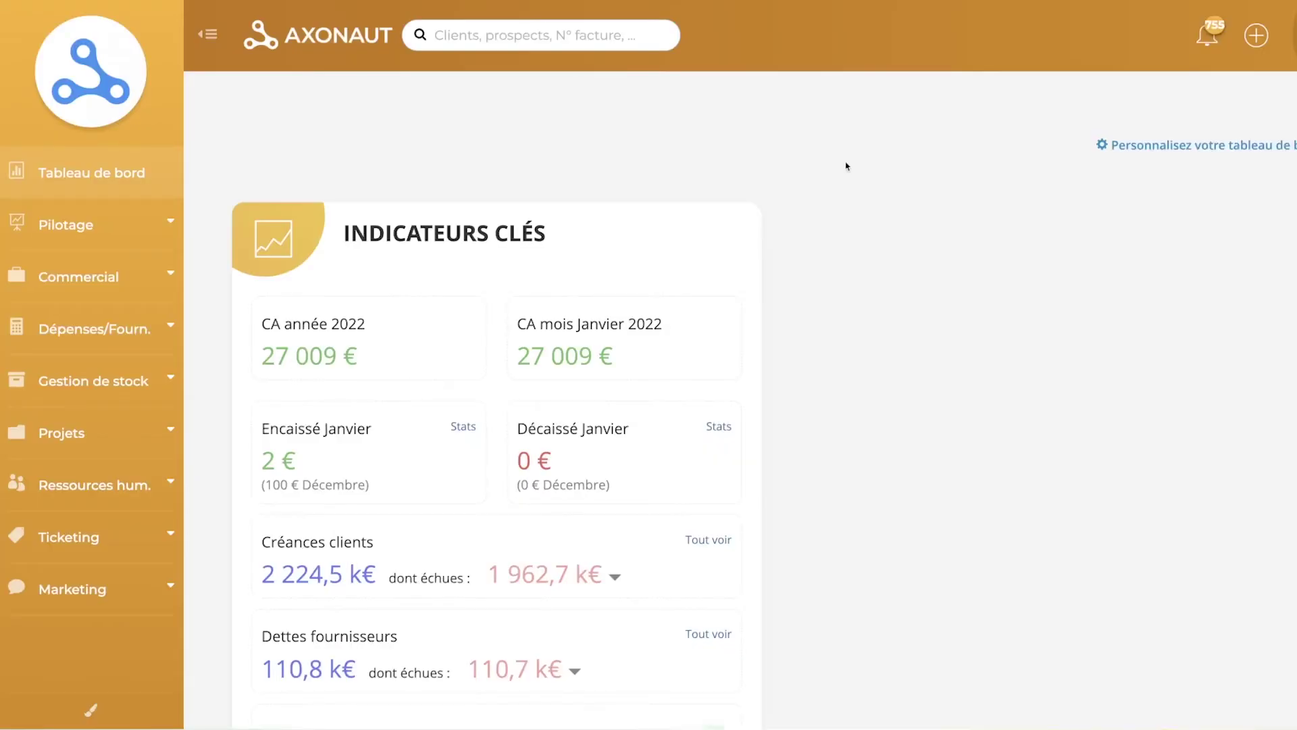
# Switch to Axonaut, search for the test contact by first name, and open the contact record and its linked company, La Peau Autrement.
pyautogui.click(151, 292)
pyautogui.click(466, 35)
pyautogui.write('cori')
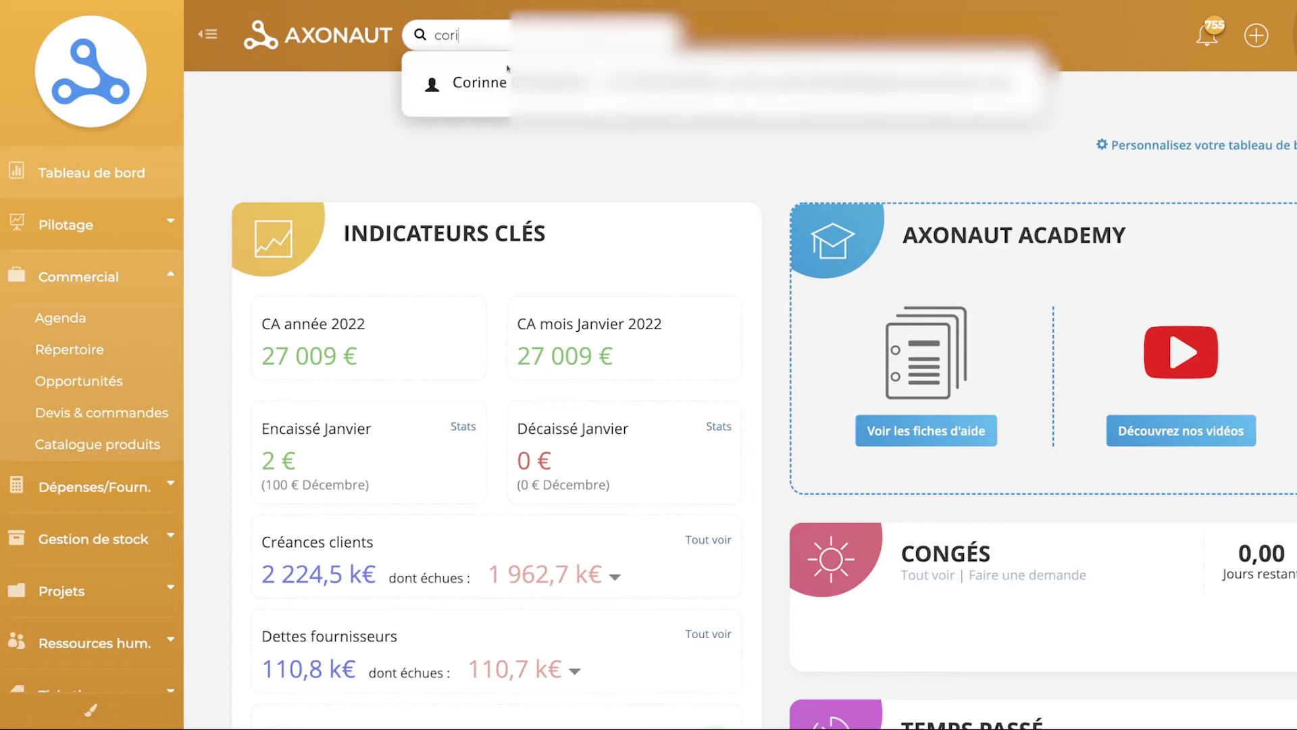
pyautogui.click(508, 83)
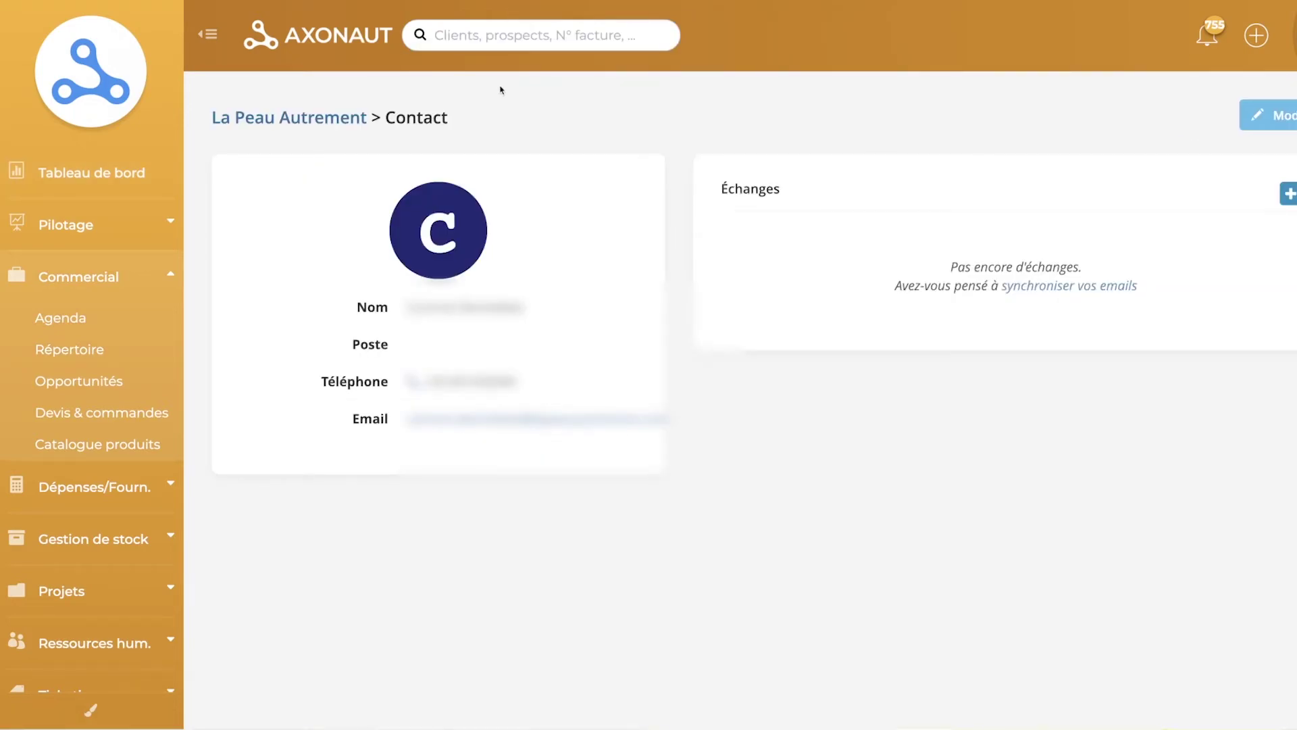
pyautogui.click(346, 117)
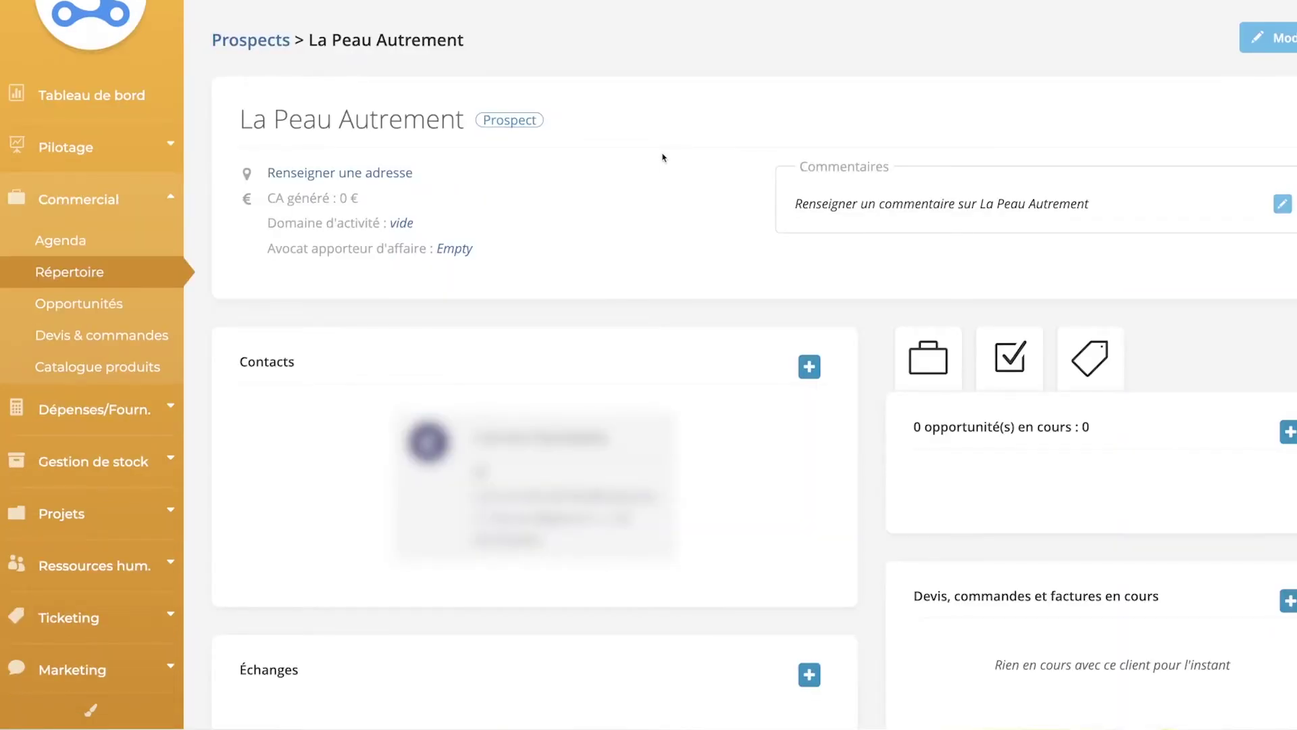